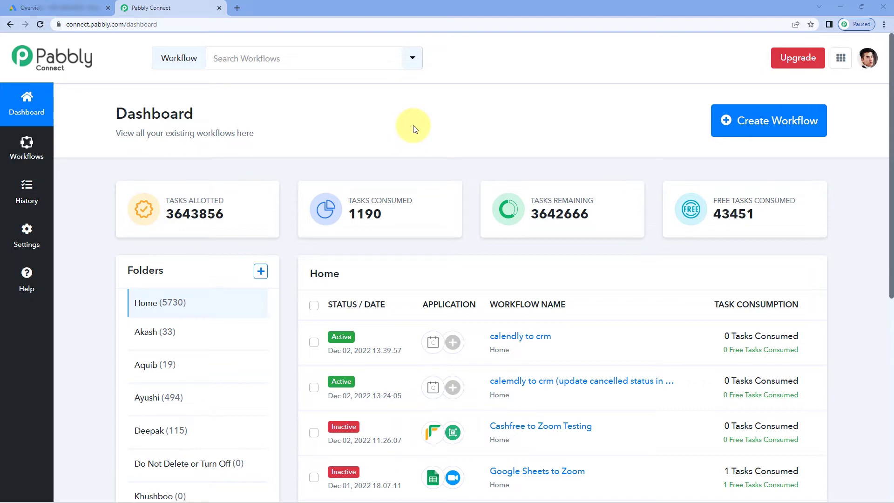
Create a new Pabbly Connect workflow named 'Google Ads'
left_click(806, 121)
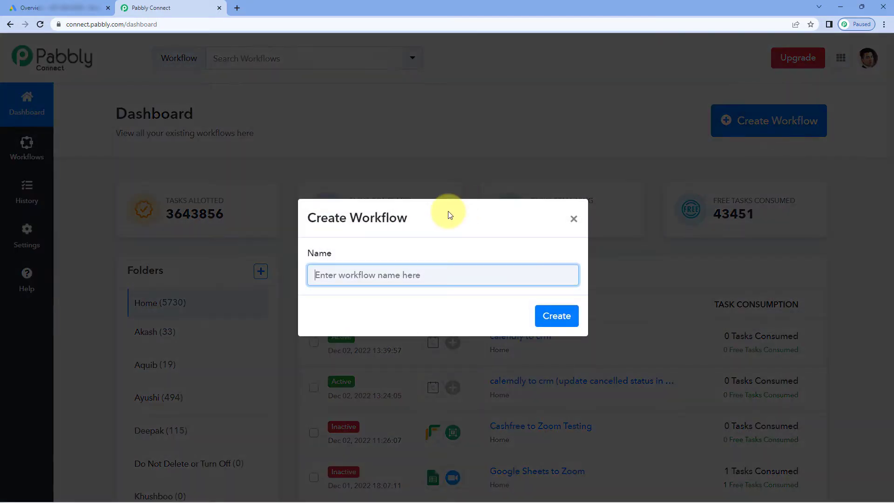
type("Google")
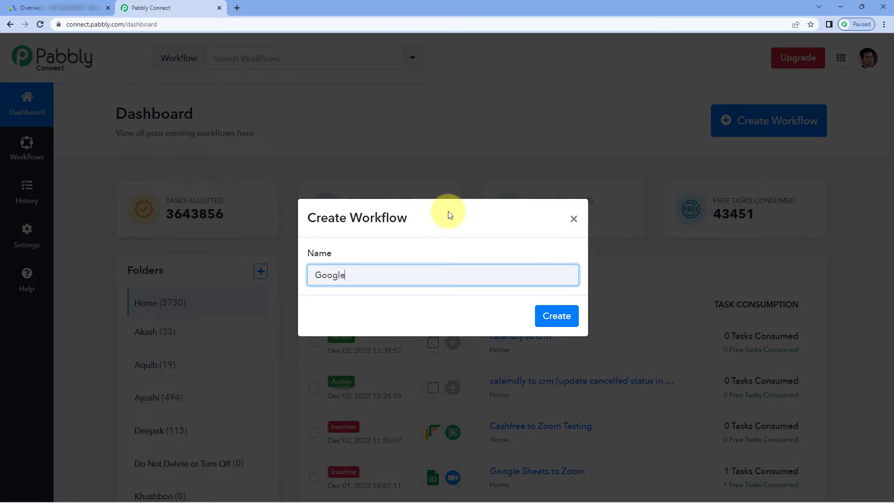
type(" Ads")
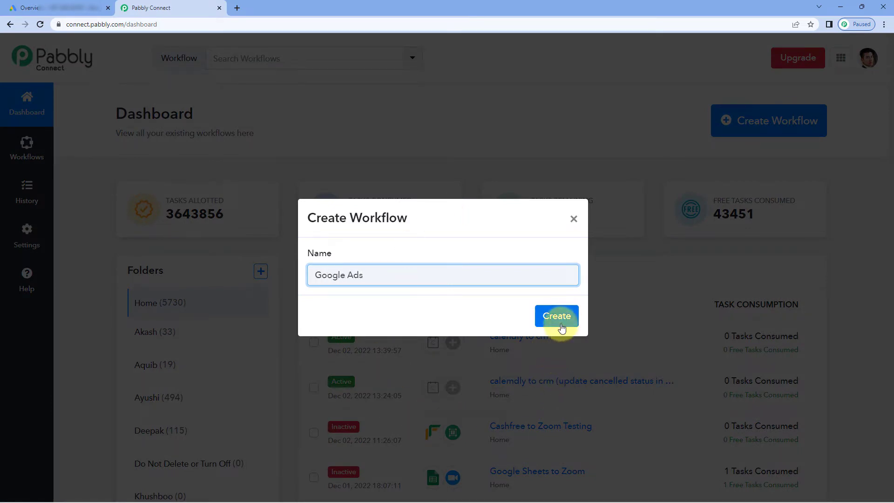
left_click(560, 320)
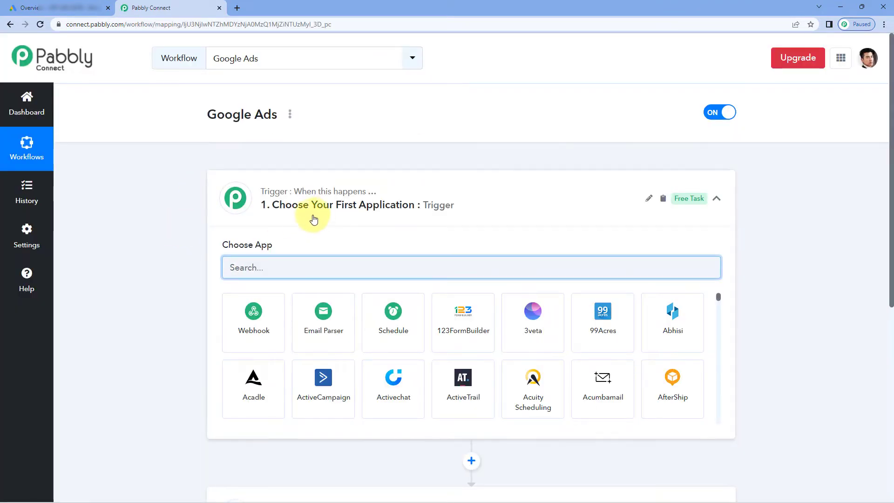
Search for Google Ads in Choose App and set it as the trigger app
scroll(261, 229, "down", 1)
type("Googl")
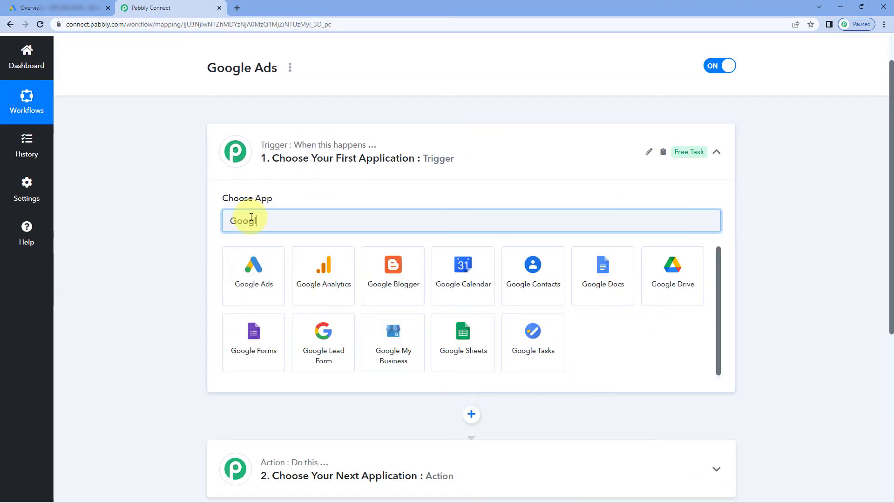
type("e Ads")
left_click(269, 266)
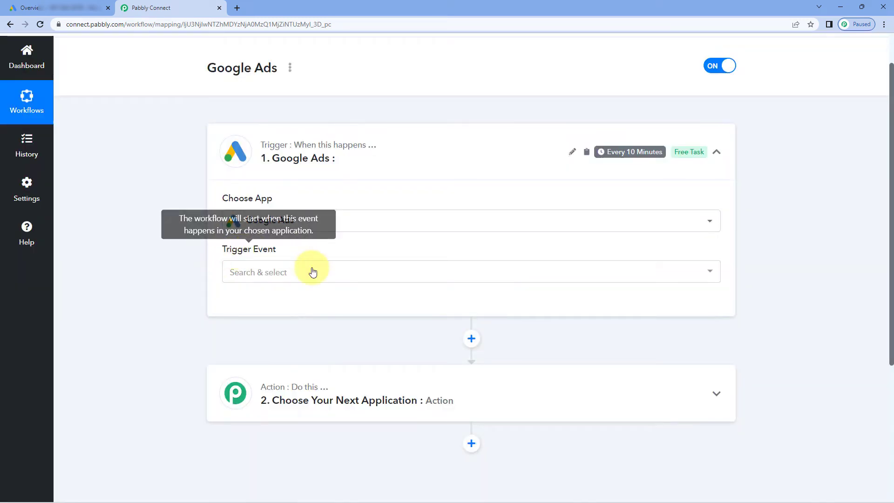
Set the Google Ads trigger event to New Lead Form Entry
left_click(328, 275)
scroll(170, 283, "down", 2)
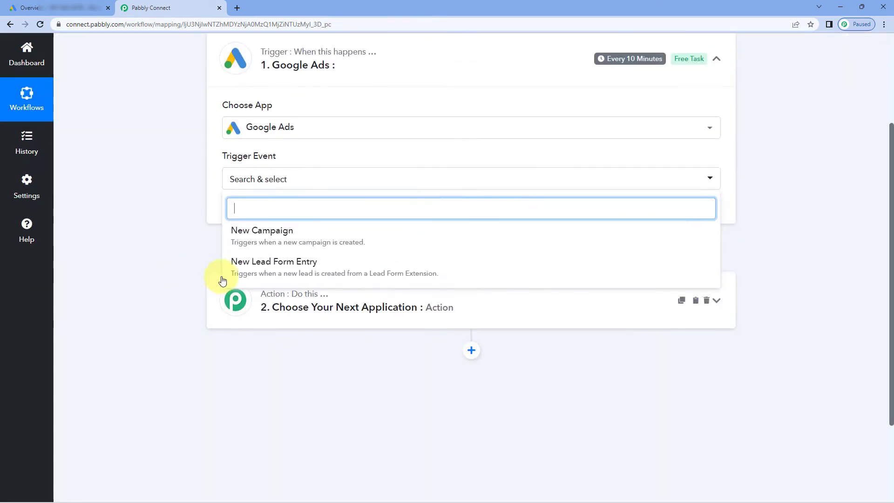
left_click(287, 271)
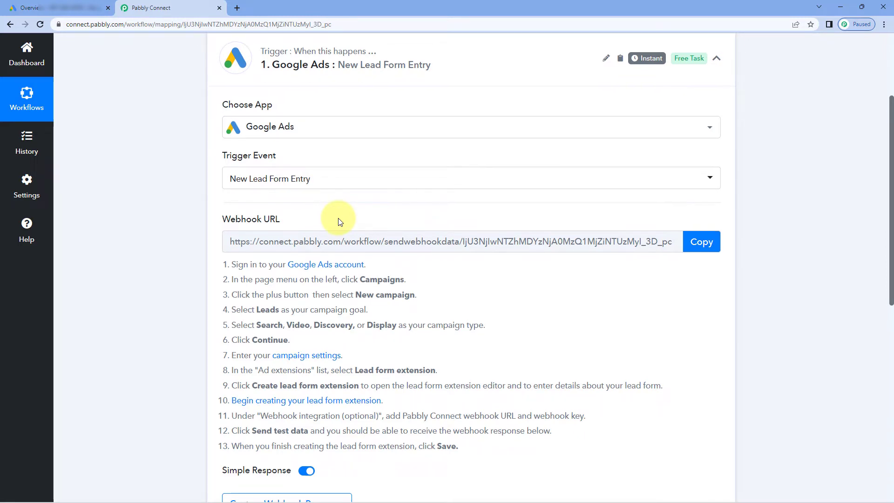
Copy the trigger's webhook URL so Pabbly waits for a webhook response
scroll(338, 218, "down", 2)
left_click(701, 148)
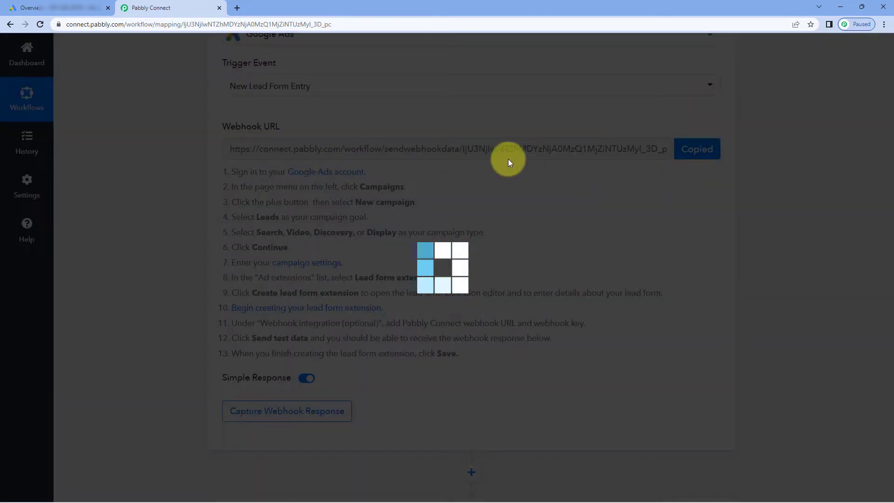
left_click_drag(230, 163, 455, 353)
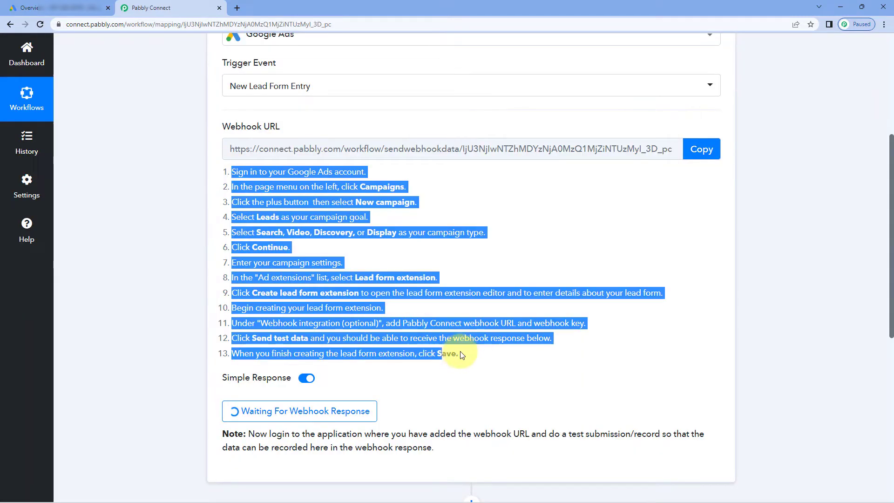
left_click(445, 352)
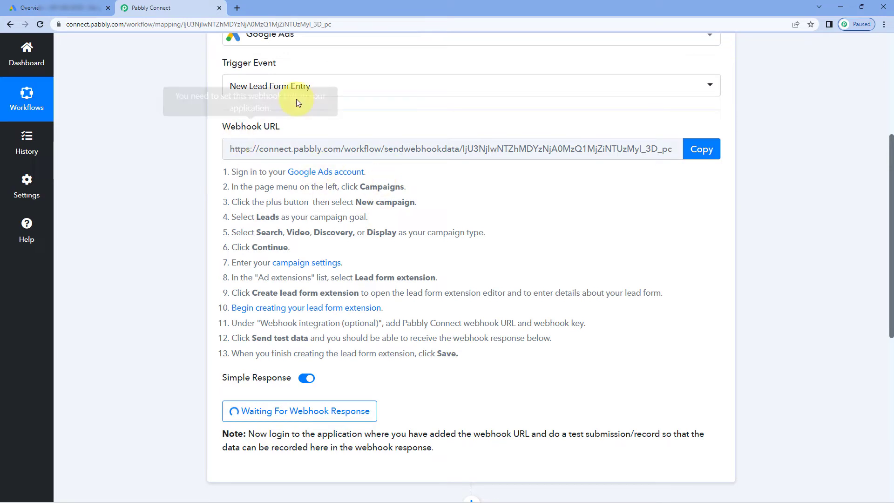
In Google Ads, go to Ads & assets > Assets and add a new Lead form asset
left_click(32, 8)
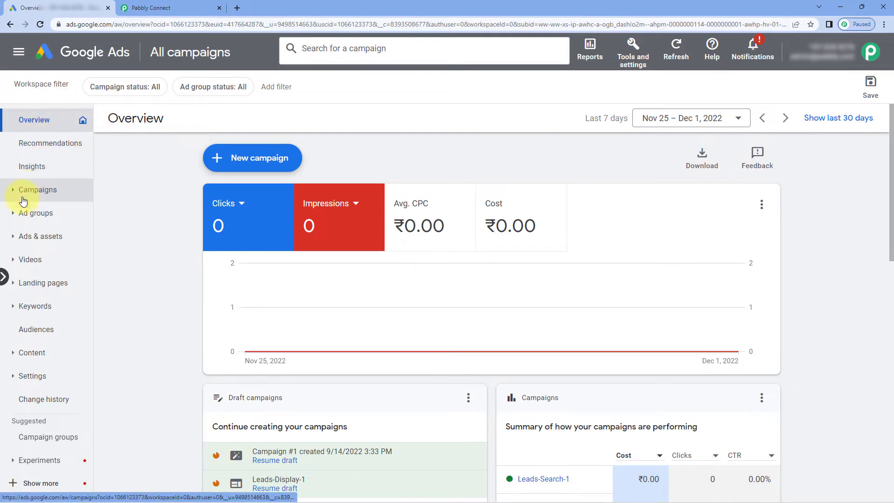
left_click(22, 238)
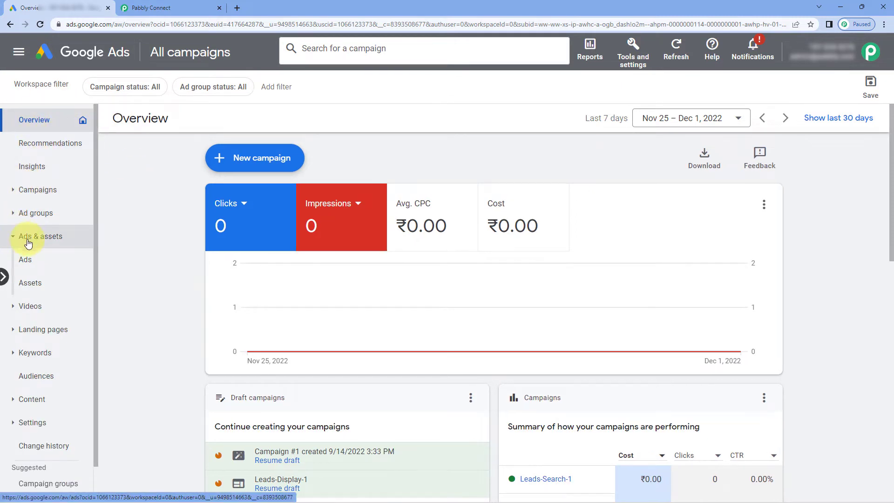
left_click(30, 286)
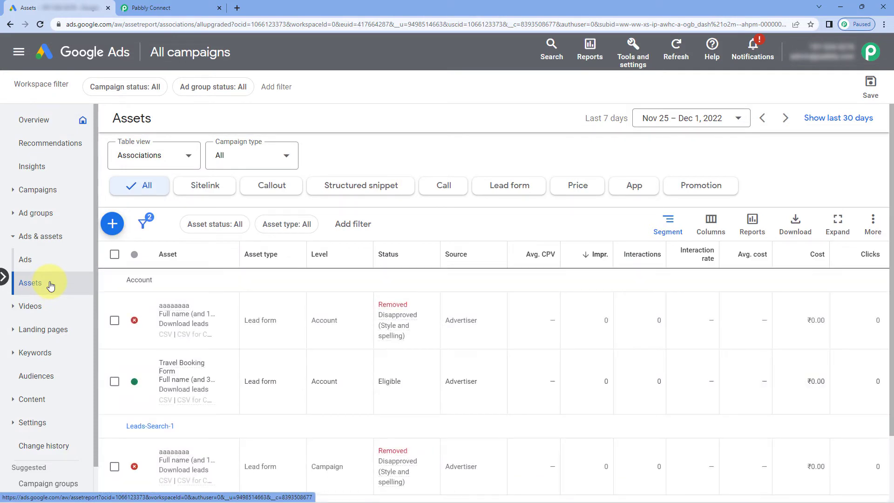
left_click(112, 224)
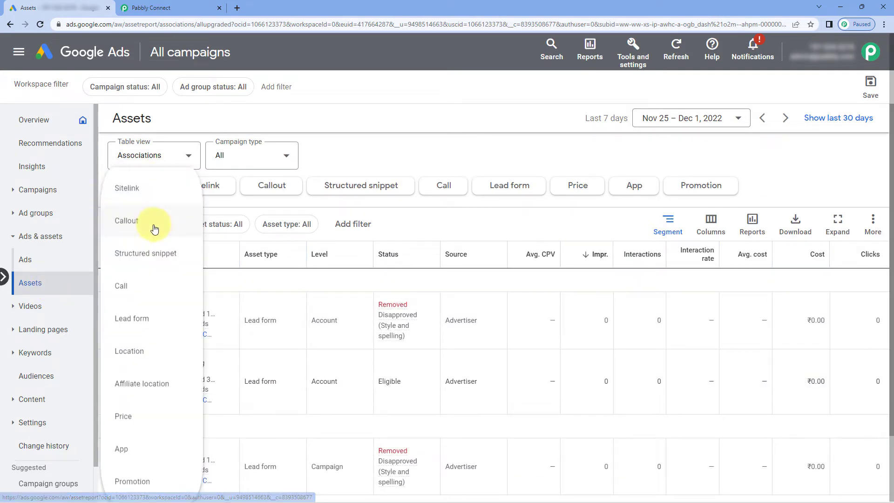
left_click(164, 319)
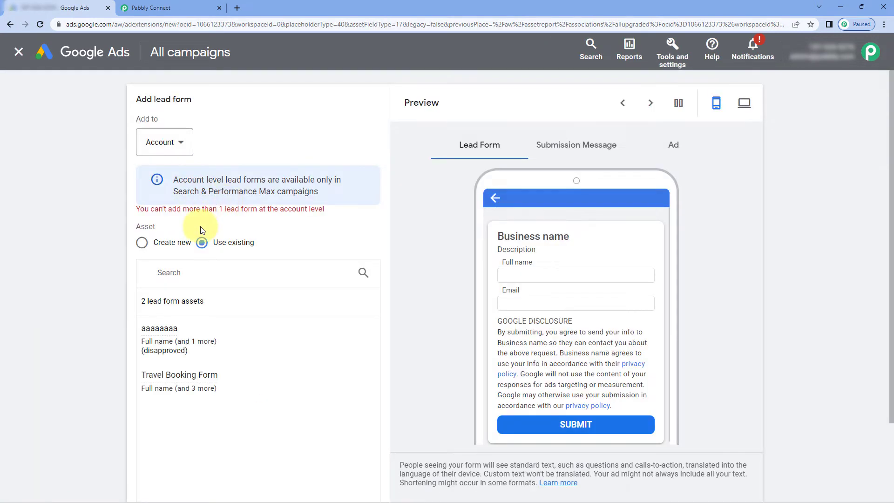
Choose Create new for the lead form and scroll down to Export leads from Google Ads
left_click(140, 246)
scroll(106, 244, "down", 6)
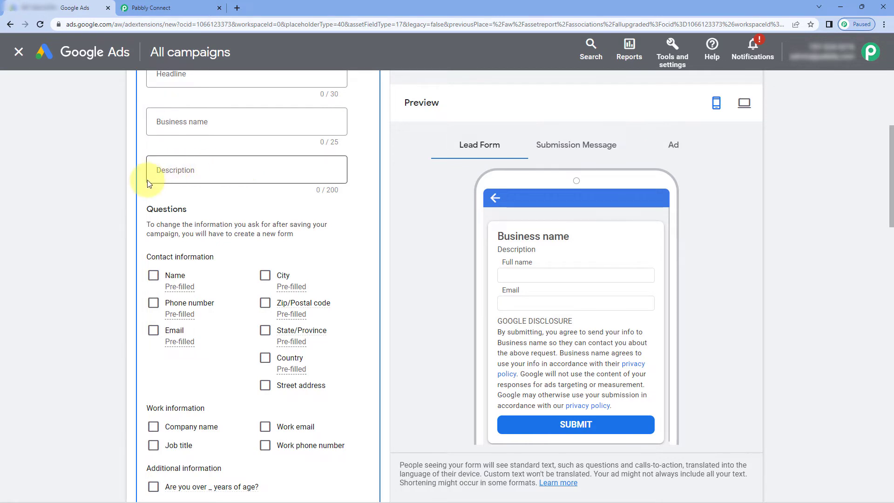
scroll(152, 155, "down", 2)
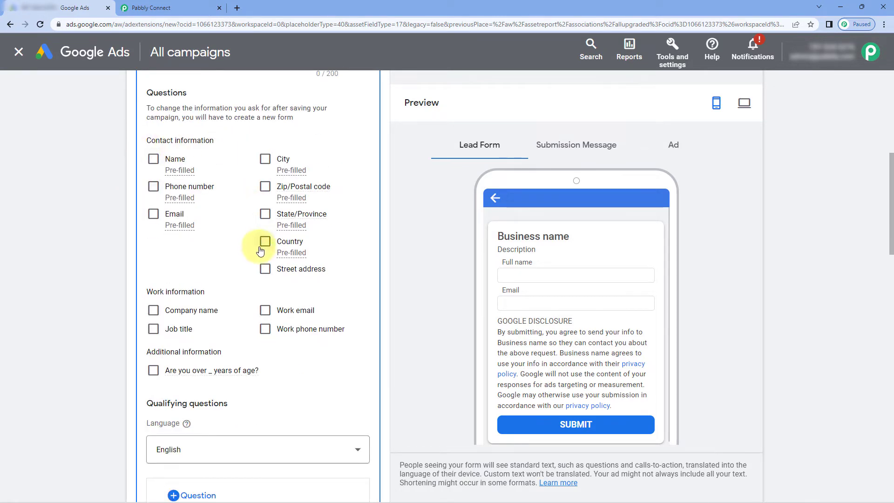
scroll(144, 254, "down", 3)
scroll(143, 259, "down", 6)
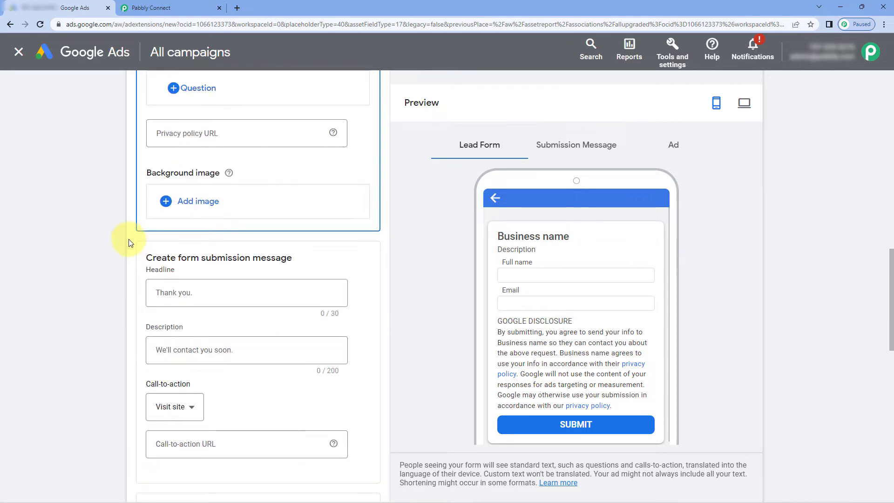
scroll(122, 249, "down", 2)
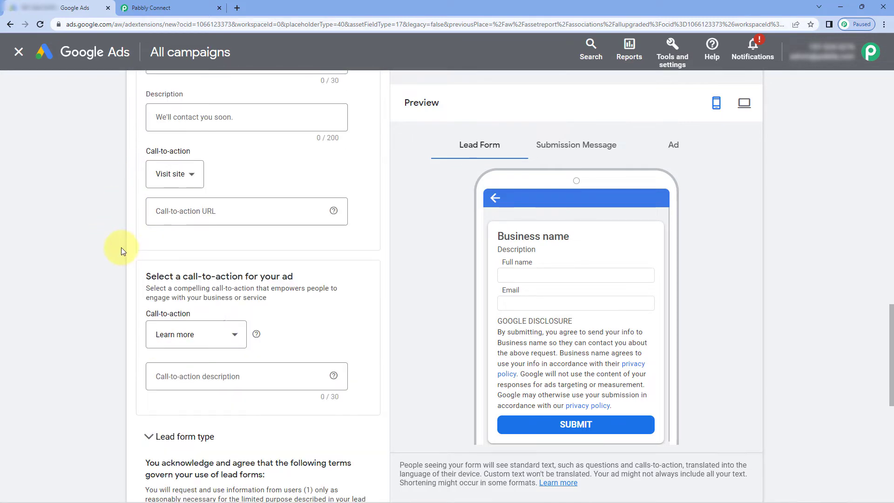
scroll(116, 247, "down", 5)
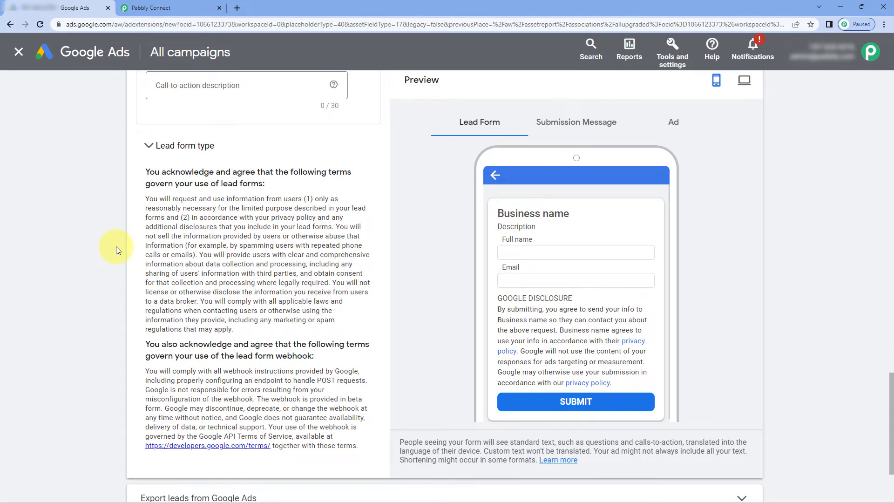
scroll(116, 247, "down", 2)
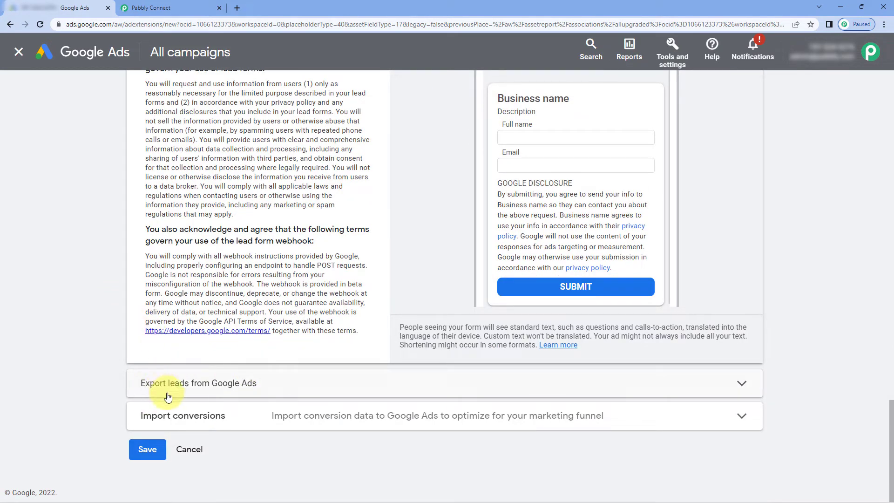
Expand Export leads and Other data integration options to reveal the Webhook URL and Key fields
left_click(285, 386)
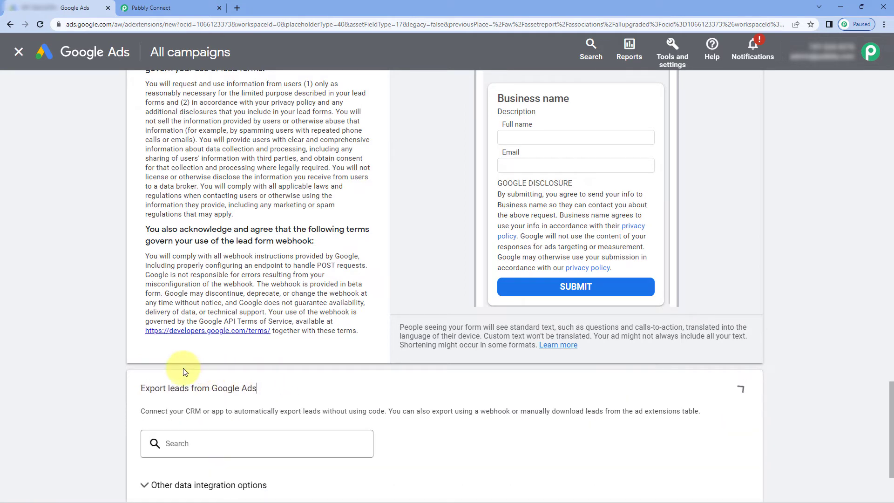
scroll(100, 332, "down", 1)
scroll(99, 336, "down", 1)
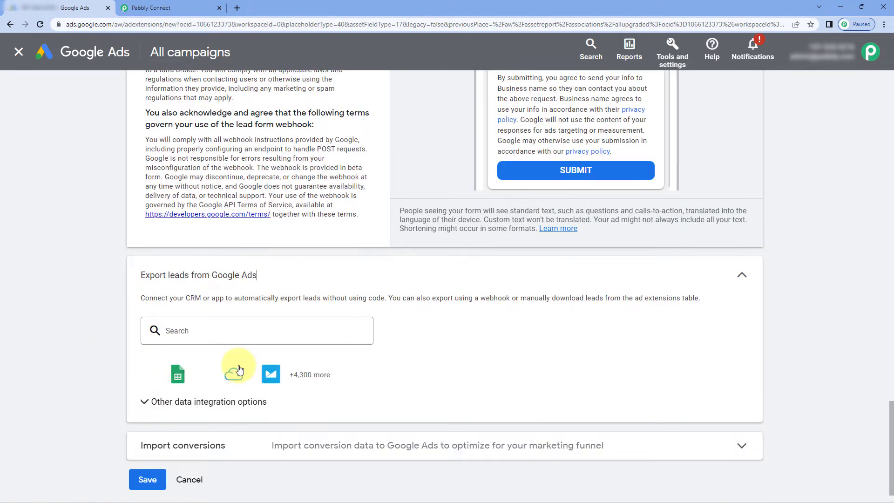
left_click(153, 403)
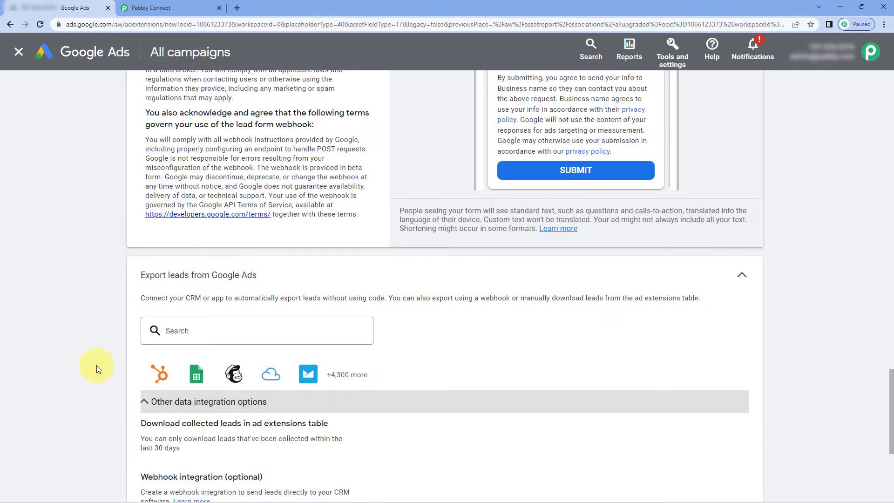
scroll(96, 365, "down", 3)
scroll(107, 305, "down", 1)
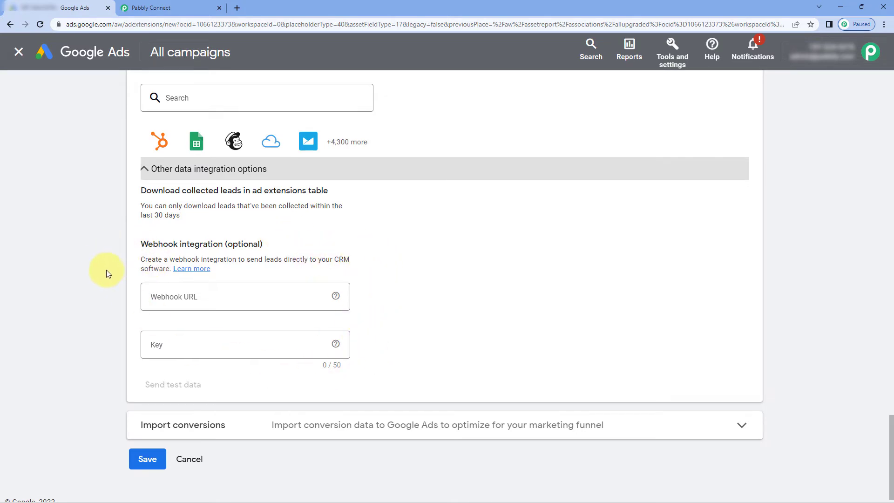
scroll(315, 245, "up", 12)
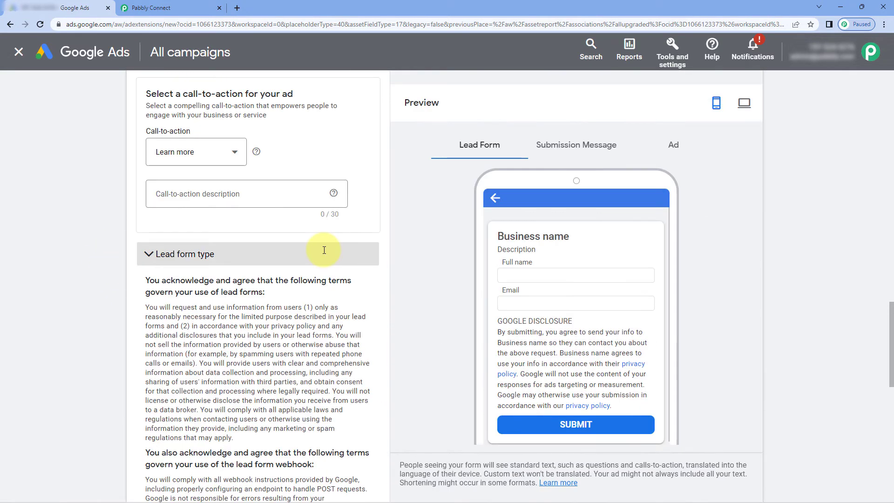
scroll(324, 250, "up", 15)
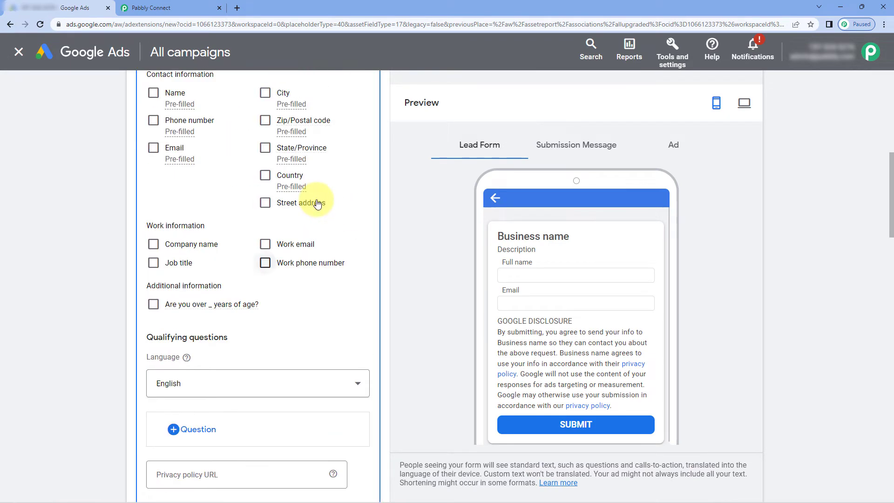
scroll(317, 204, "up", 9)
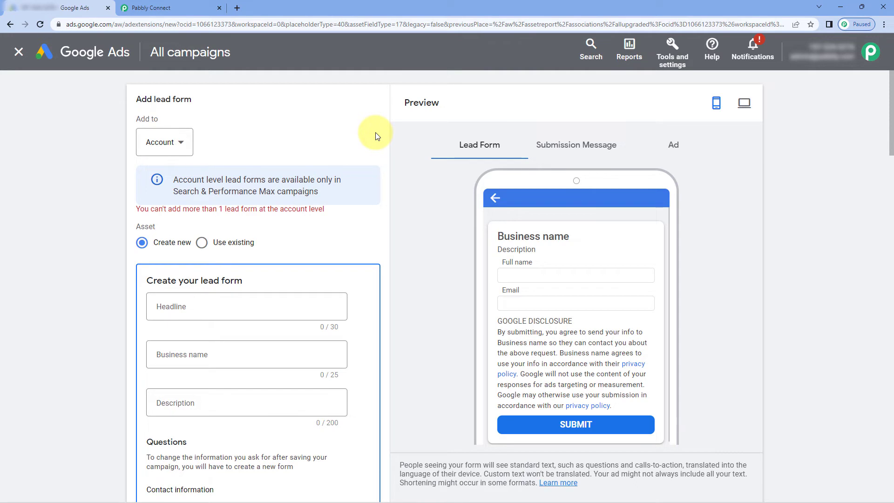
Discard the new lead form and open Travel Booking Form down to its export-leads section
left_click(19, 52)
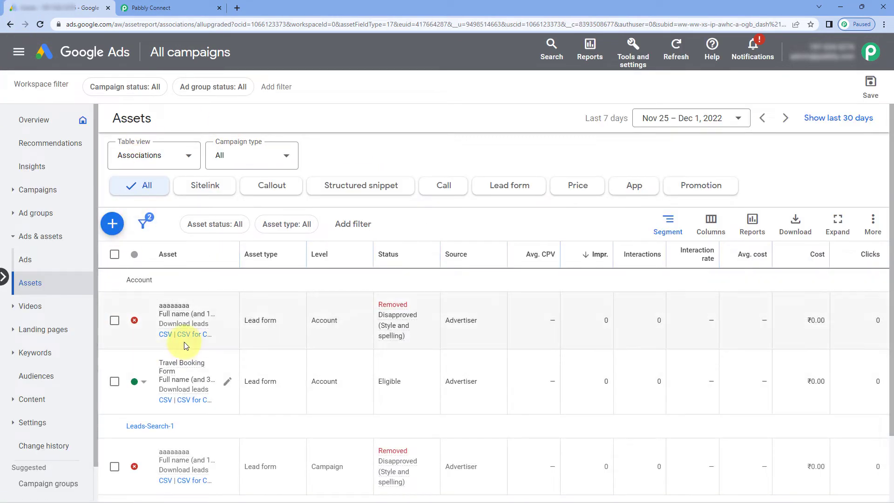
left_click(170, 369)
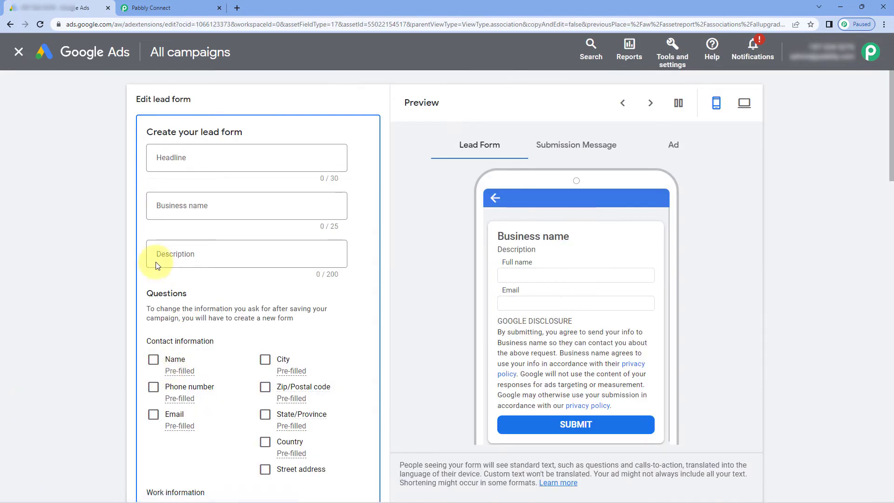
scroll(355, 241, "down", 1)
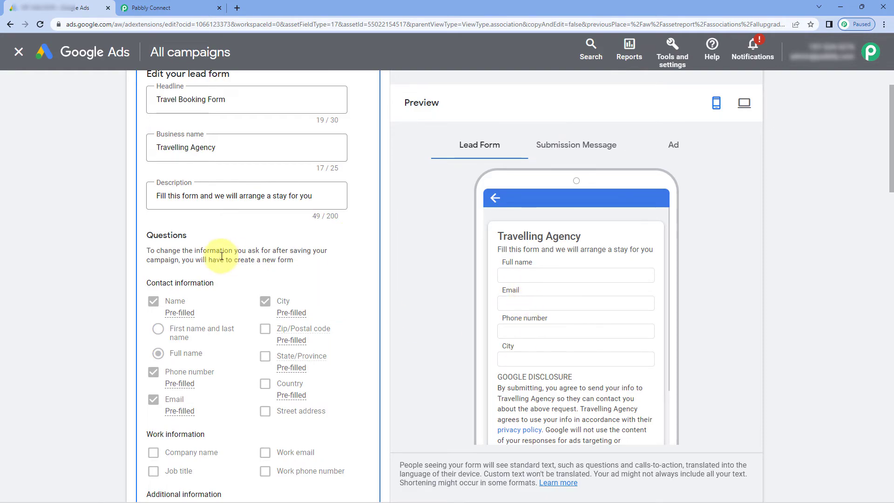
scroll(118, 215, "down", 6)
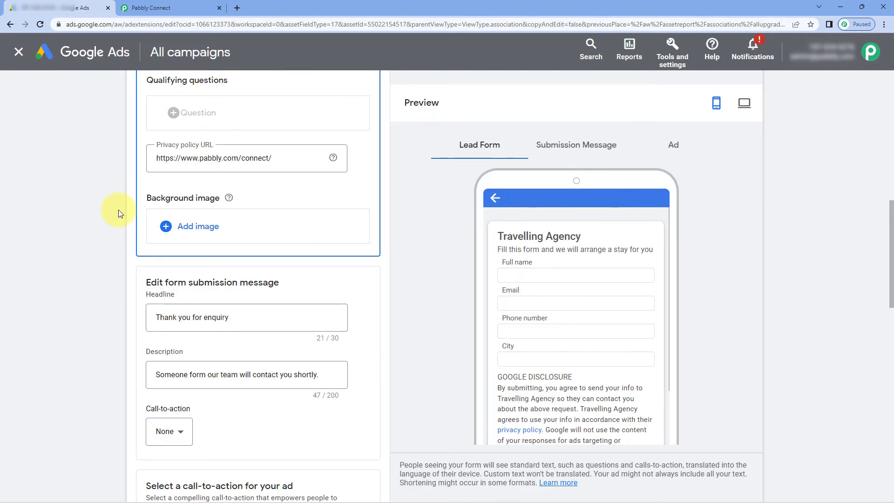
scroll(118, 210, "down", 15)
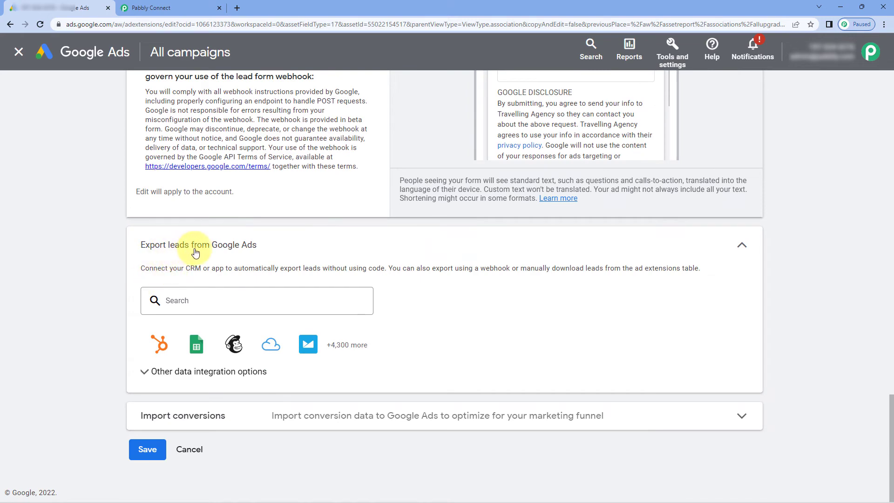
Paste the Pabbly Connect webhook URL into the Travel Booking Form's Webhook URL field
left_click(152, 371)
scroll(109, 359, "down", 4)
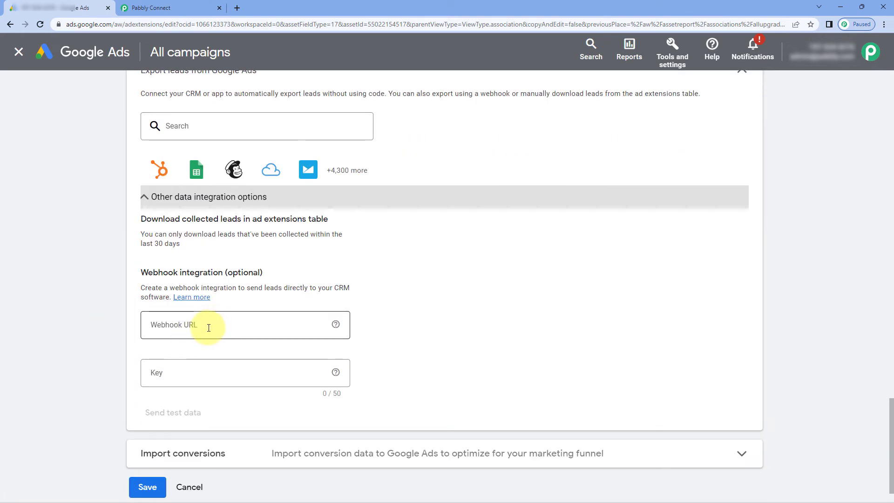
left_click(186, 7)
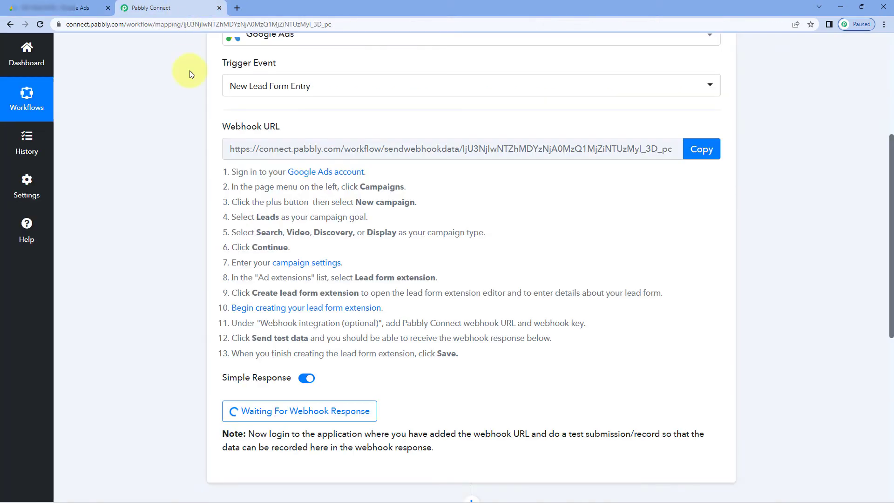
left_click(690, 154)
key("ctrl+shift+Tab")
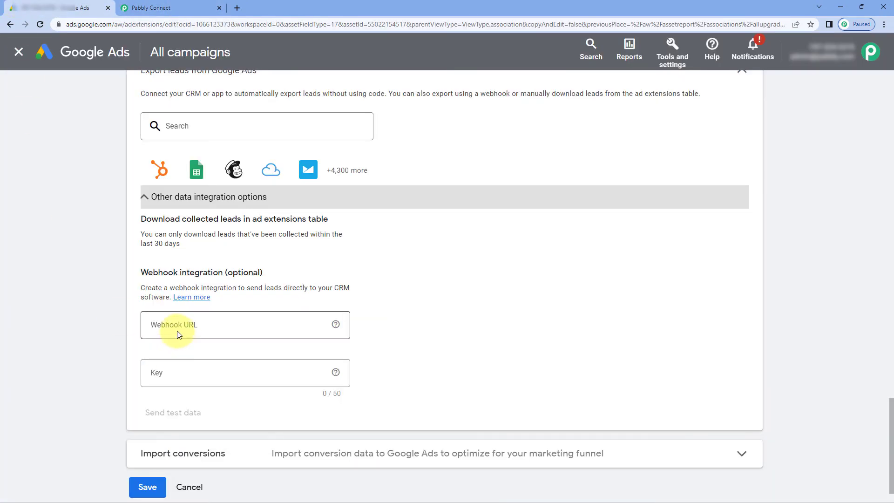
left_click(177, 334)
right_click(177, 335)
left_click(217, 236)
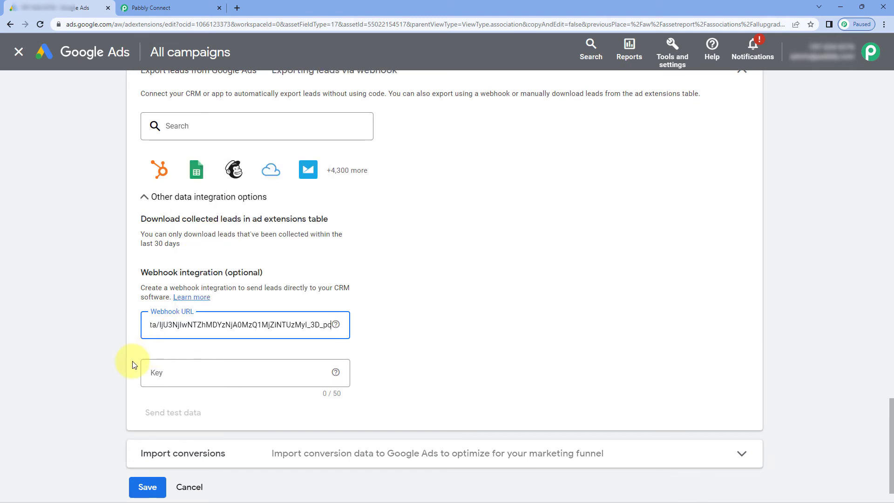
left_click(163, 371)
type("123")
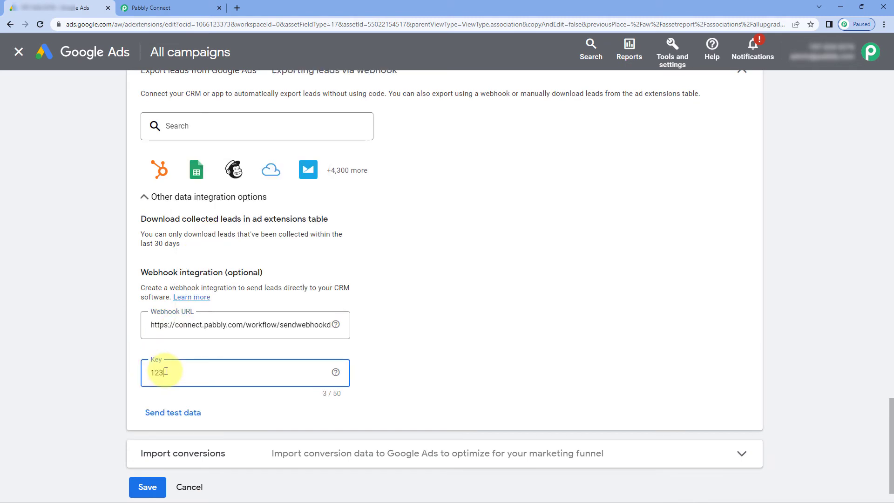
type("4")
left_click(103, 367)
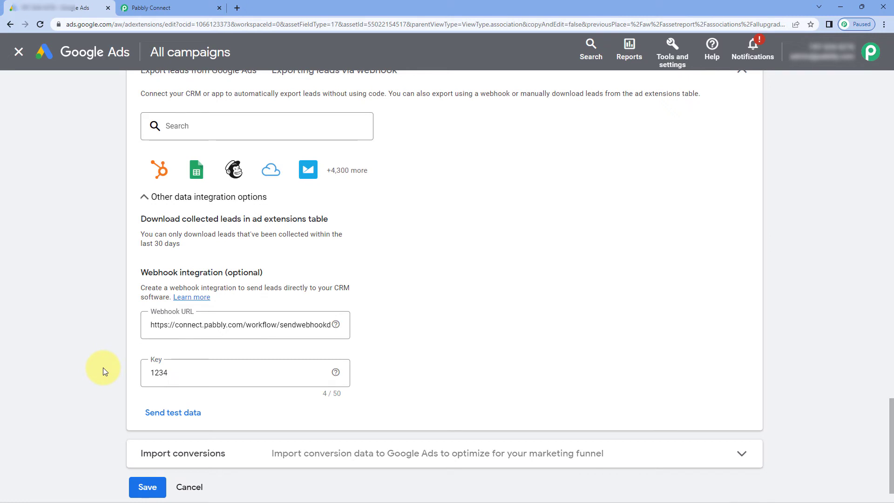
Send test data from the Travel Booking Form's webhook integration to Pabbly Connect
left_click(166, 413)
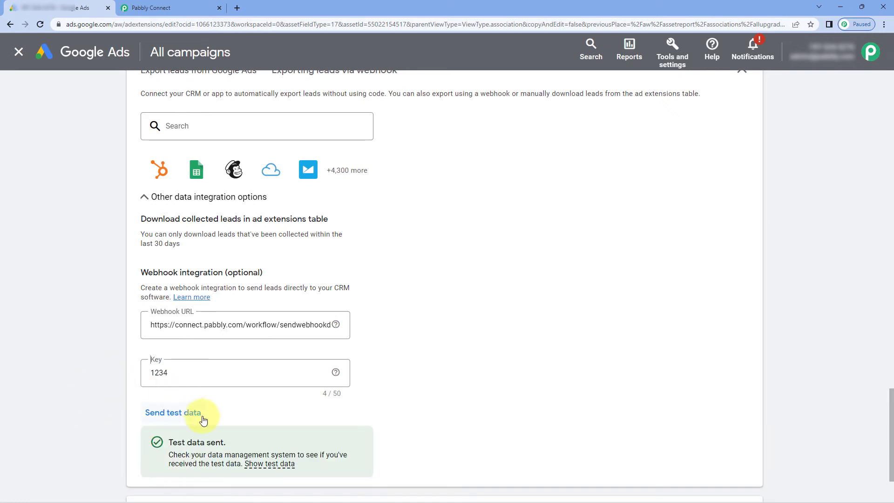
scroll(295, 418, "down", 1)
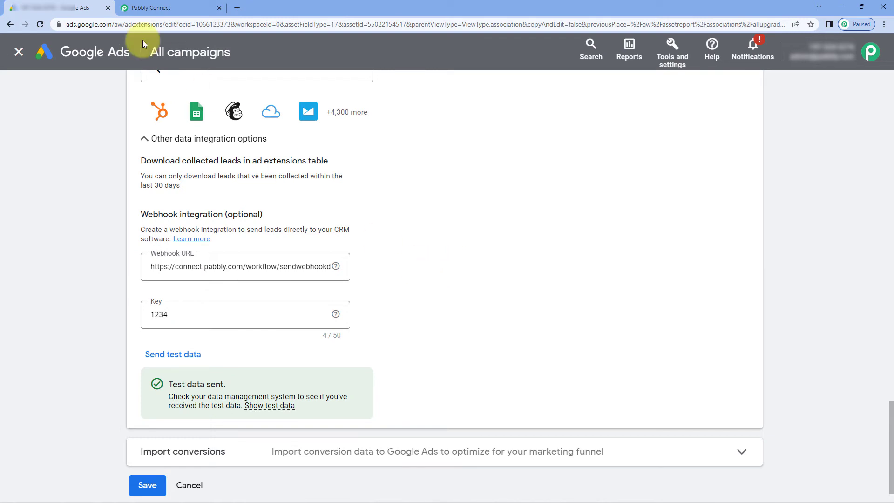
In Pabbly Connect, check the captured city Mountain View, email and phone values
left_click(186, 7)
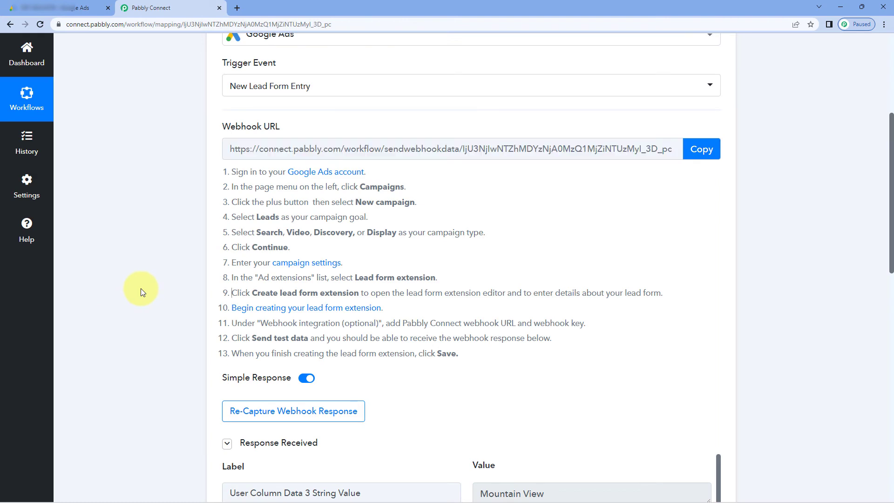
scroll(140, 289, "down", 5)
scroll(141, 293, "down", 3)
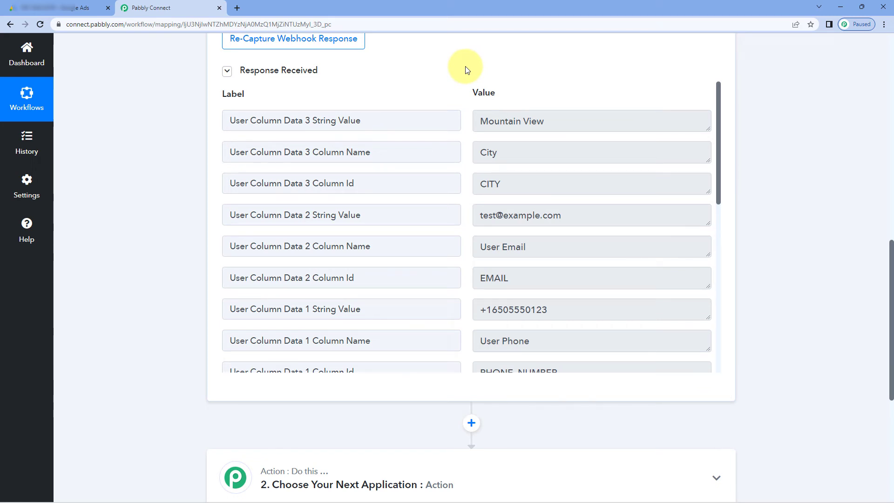
left_click_drag(573, 120, 448, 133)
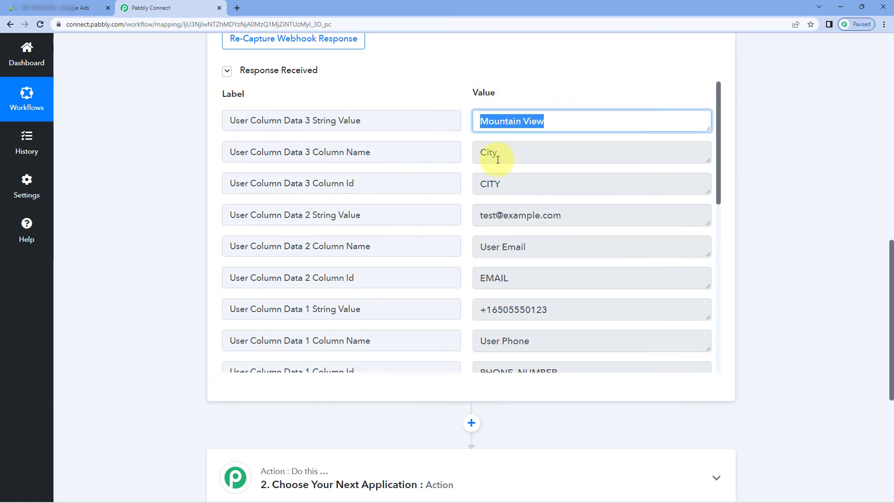
left_click_drag(591, 220, 469, 233)
left_click(549, 310)
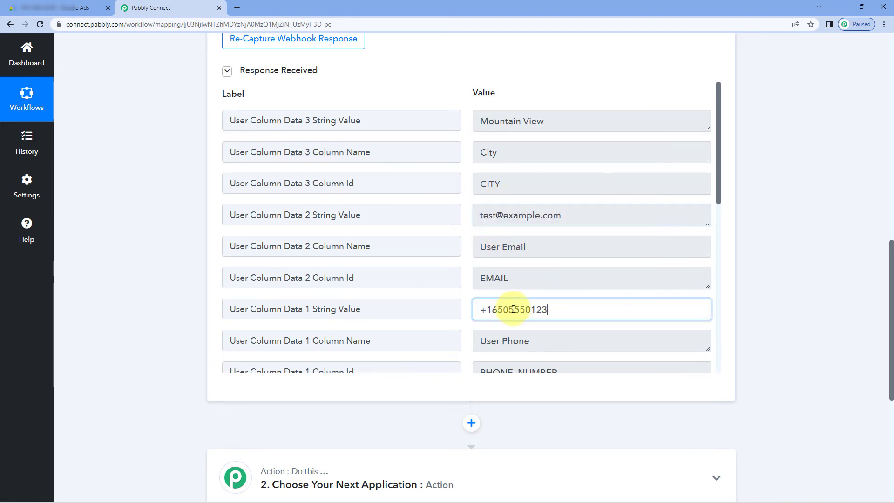
double_click(514, 310)
Check the captured full name 'FirstName LastName', then return to the Google Ads form
scroll(531, 270, "down", 4)
left_click_drag(588, 219, 476, 224)
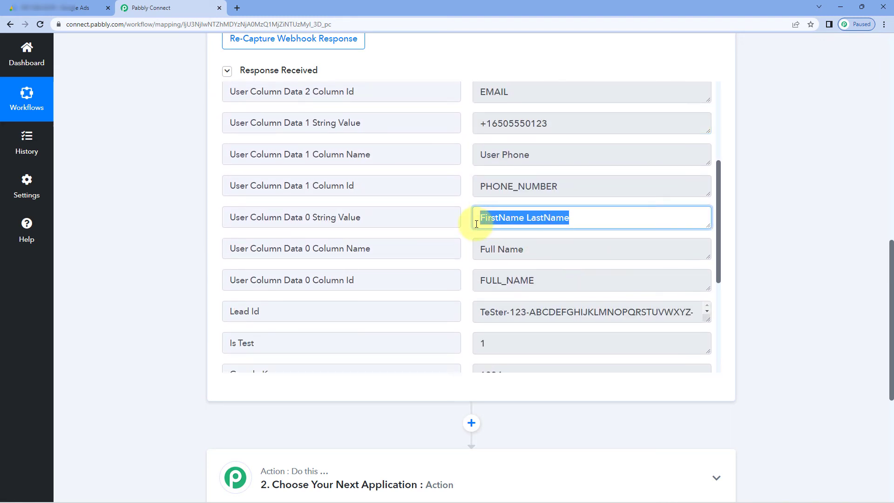
left_click(463, 223)
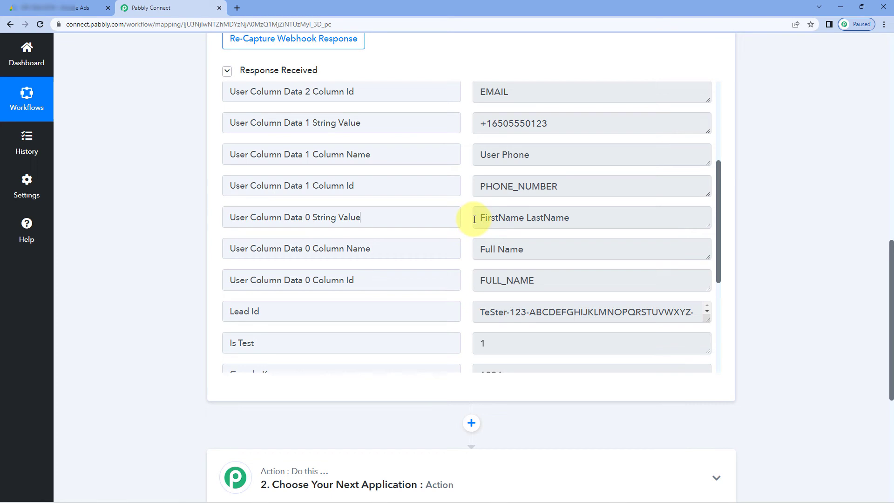
left_click_drag(475, 220, 569, 219)
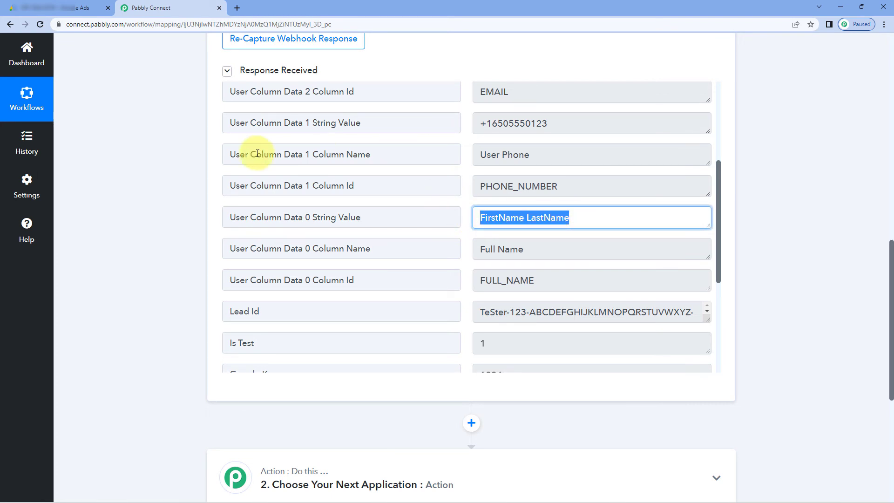
scroll(194, 175, "up", 2)
left_click(78, 5)
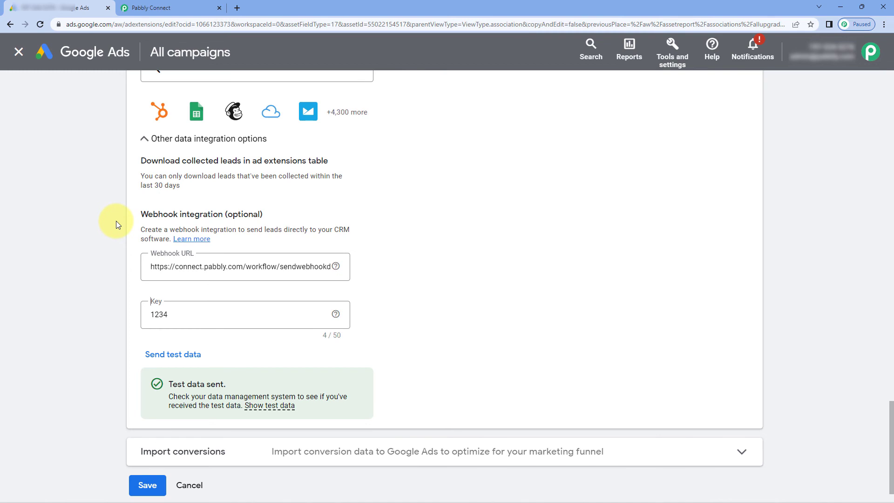
Save the Travel Booking Form with its webhook settings so it shows pending review
left_click(187, 8)
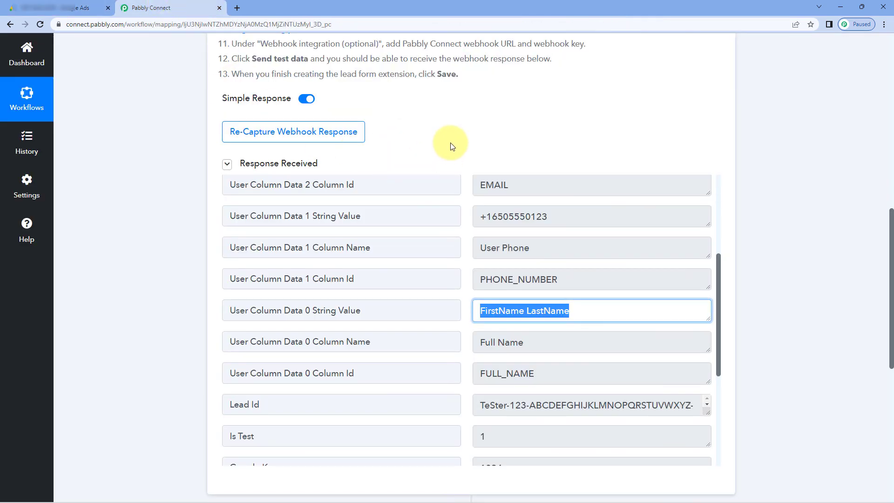
left_click(60, 8)
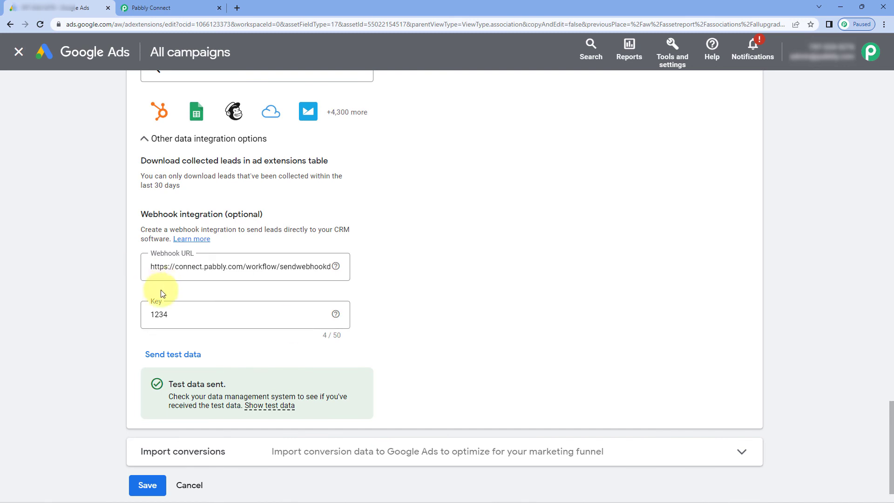
left_click(147, 485)
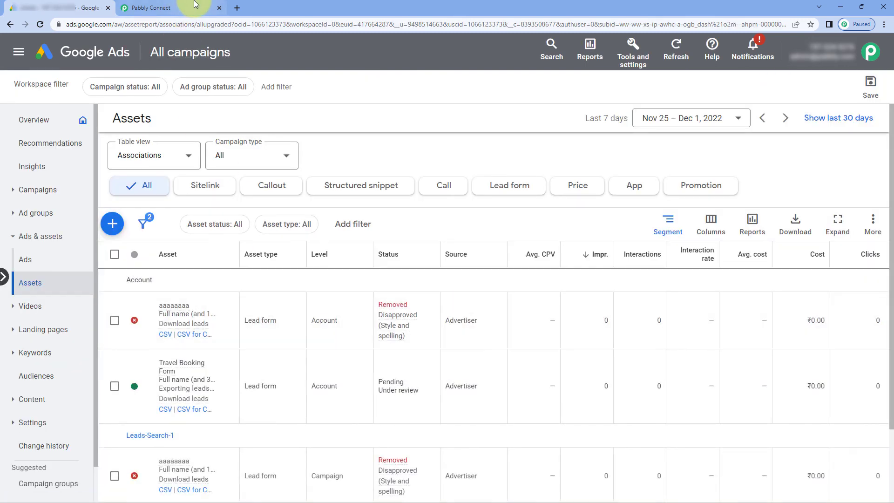
Return to the Pabbly workflow's New Lead Form Entry trigger
left_click(186, 8)
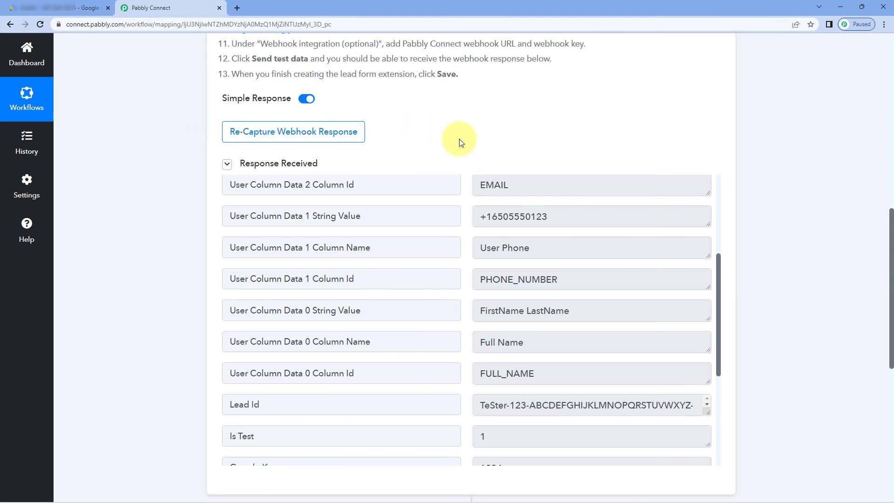
scroll(459, 139, "up", 1)
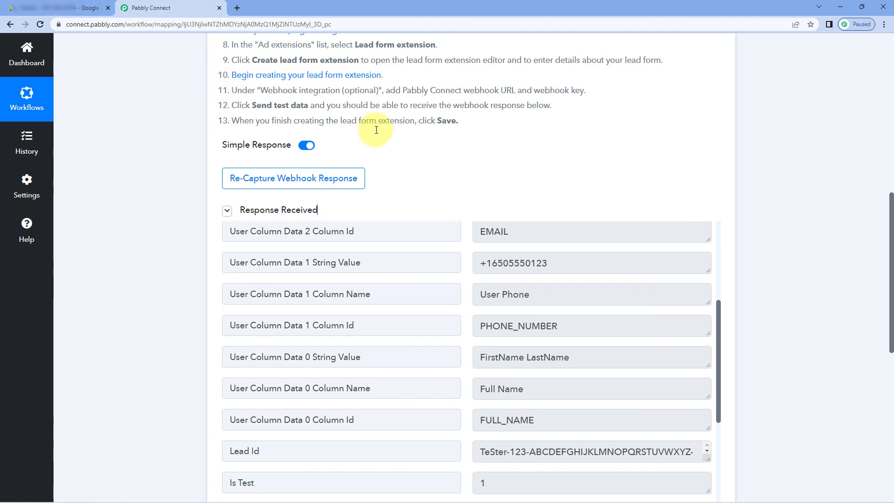
scroll(523, 175, "up", 9)
Collapse the Google Ads New Lead Form Entry trigger card to reveal the empty action step below it
left_click(468, 155)
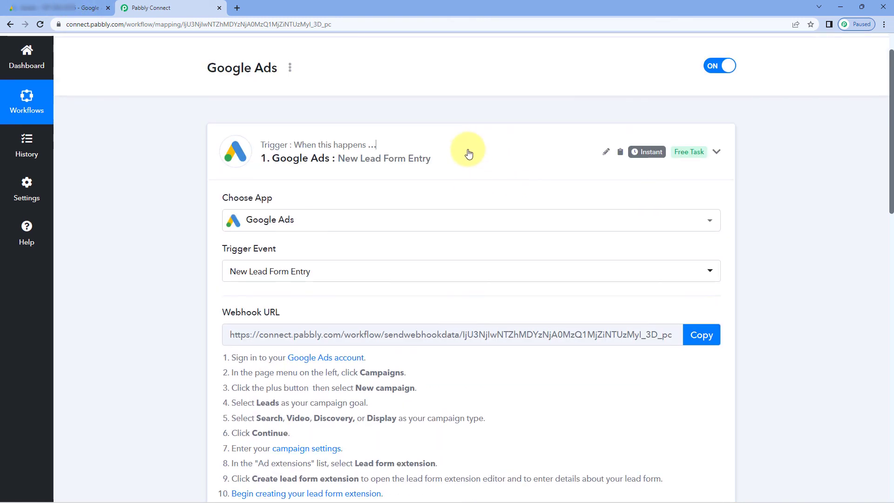
scroll(467, 102, "up", 1)
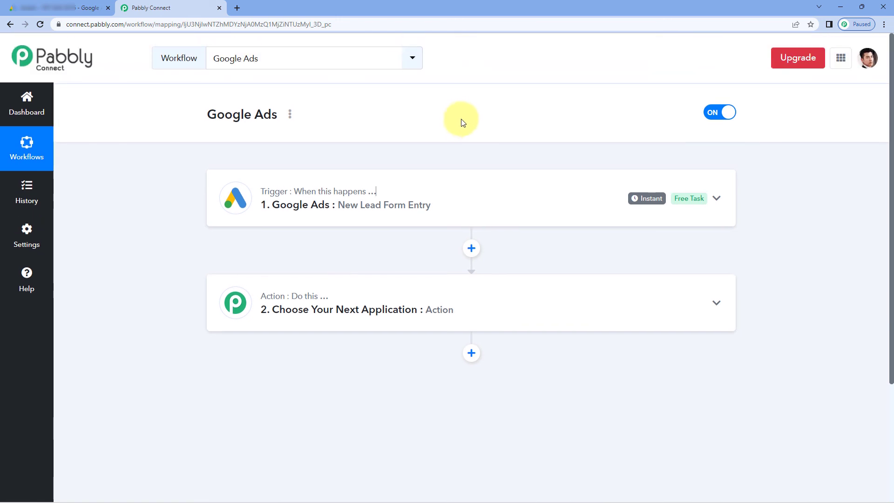